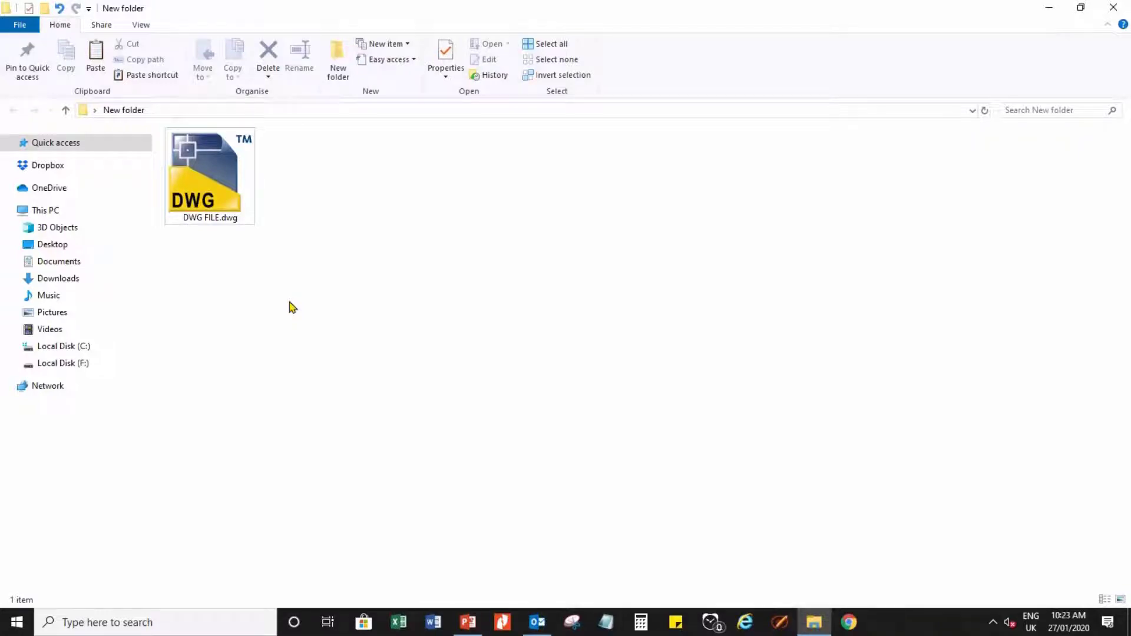
# Open DWG FILE.dwg from the New folder in DWG TrueView.
pyautogui.rightClick(212, 174)
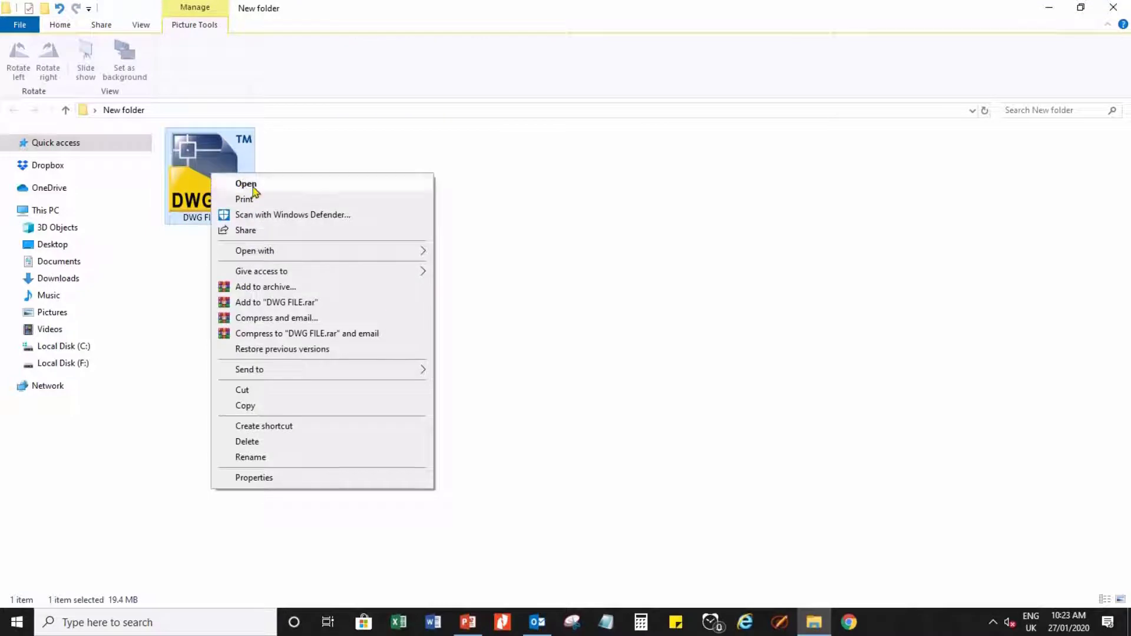
pyautogui.click(254, 187)
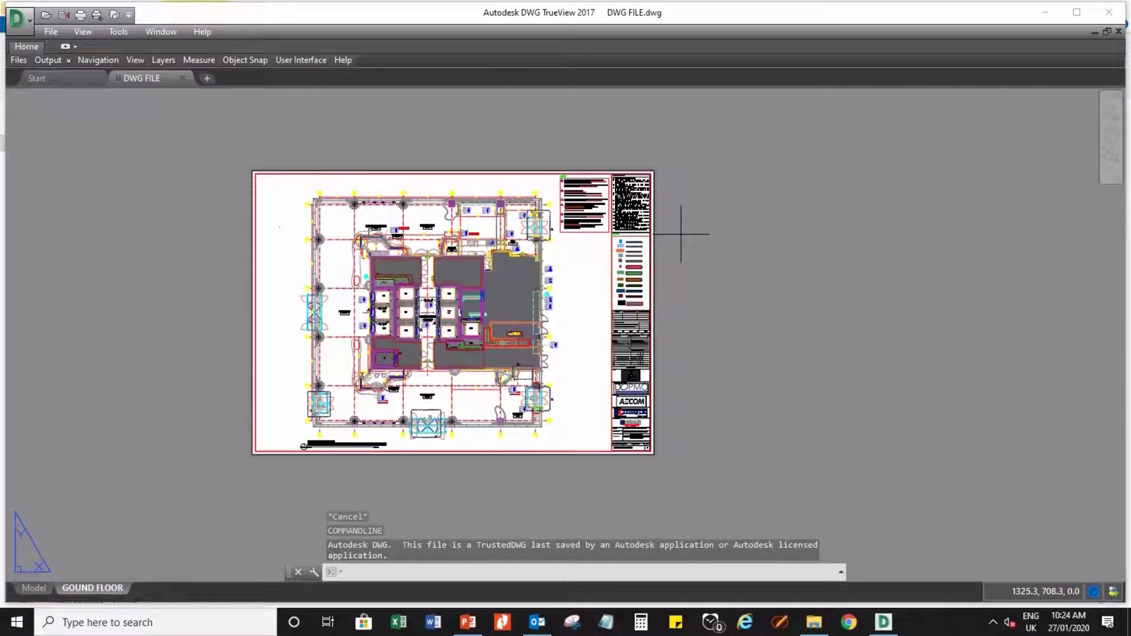
# Zoom into the ground floor plan and pan to show its left part.
pyautogui.scroll(2, 534, 352)
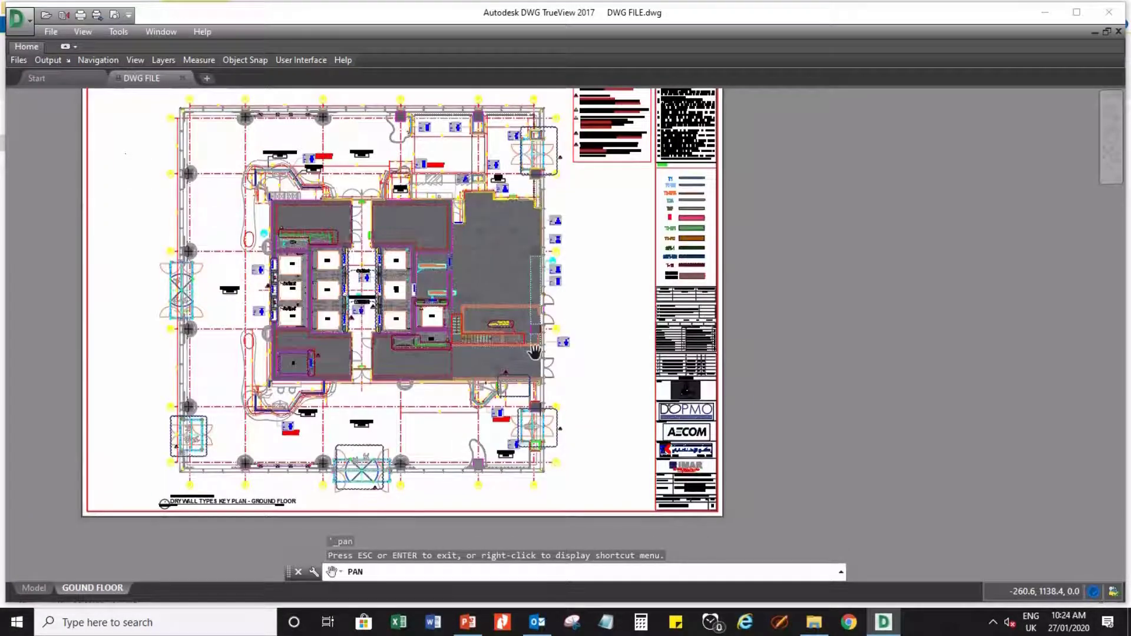
pyautogui.scroll(2, 534, 352)
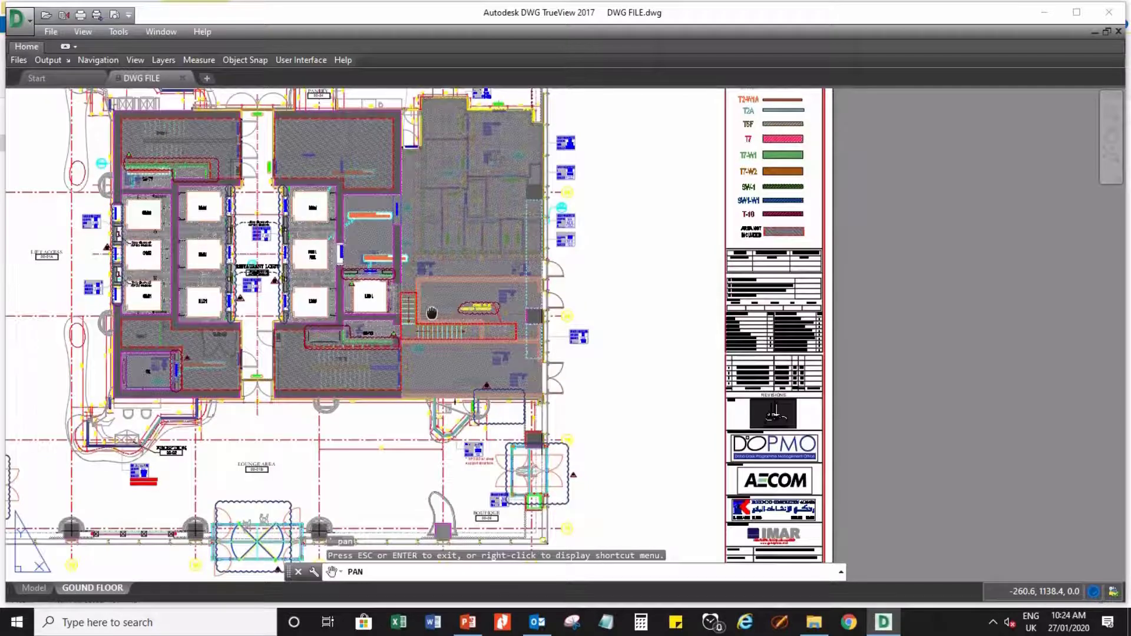
pyautogui.moveTo(432, 313); pyautogui.dragTo(611, 337)
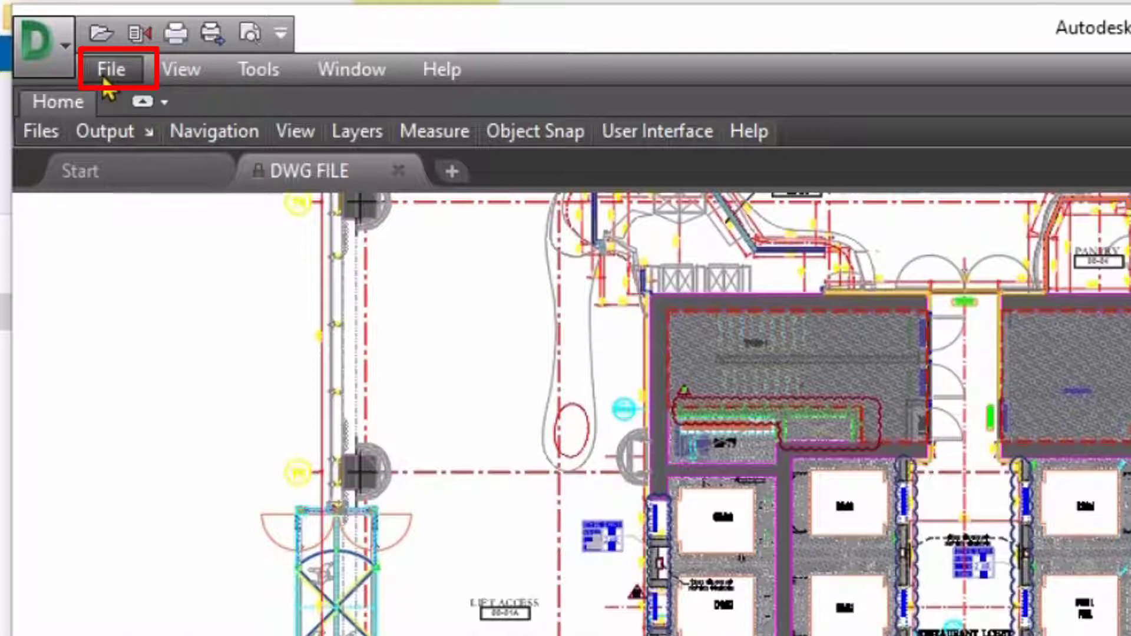
# Set up a Publish job to PDF using the AutoCAD PDF (High Quality Print) preset.
pyautogui.click(108, 71)
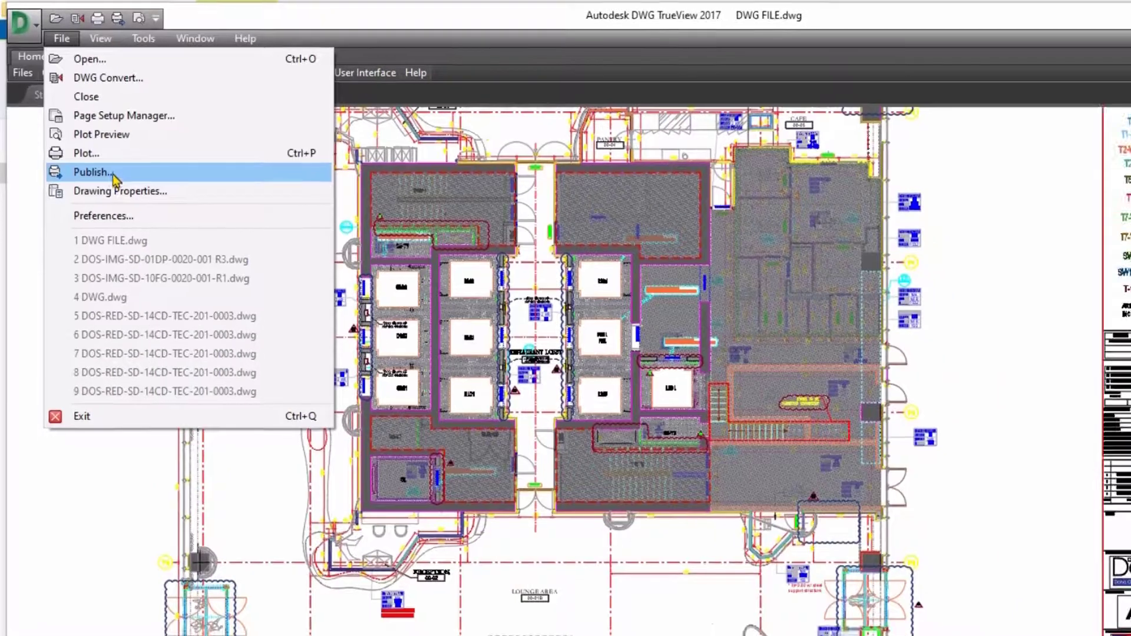
pyautogui.click(116, 175)
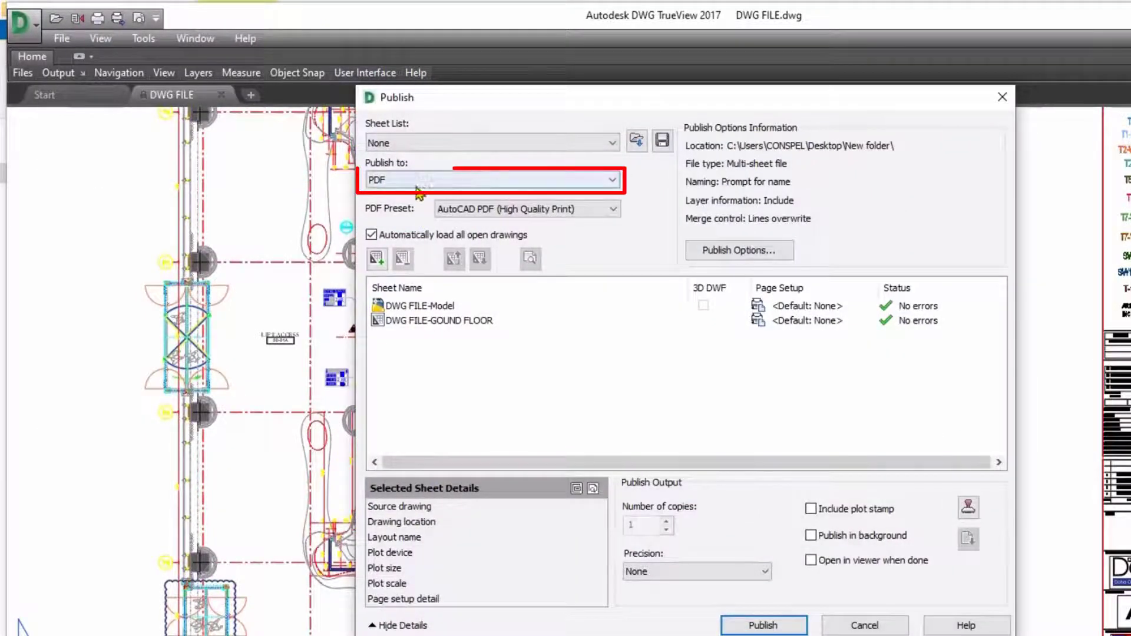
pyautogui.click(395, 181)
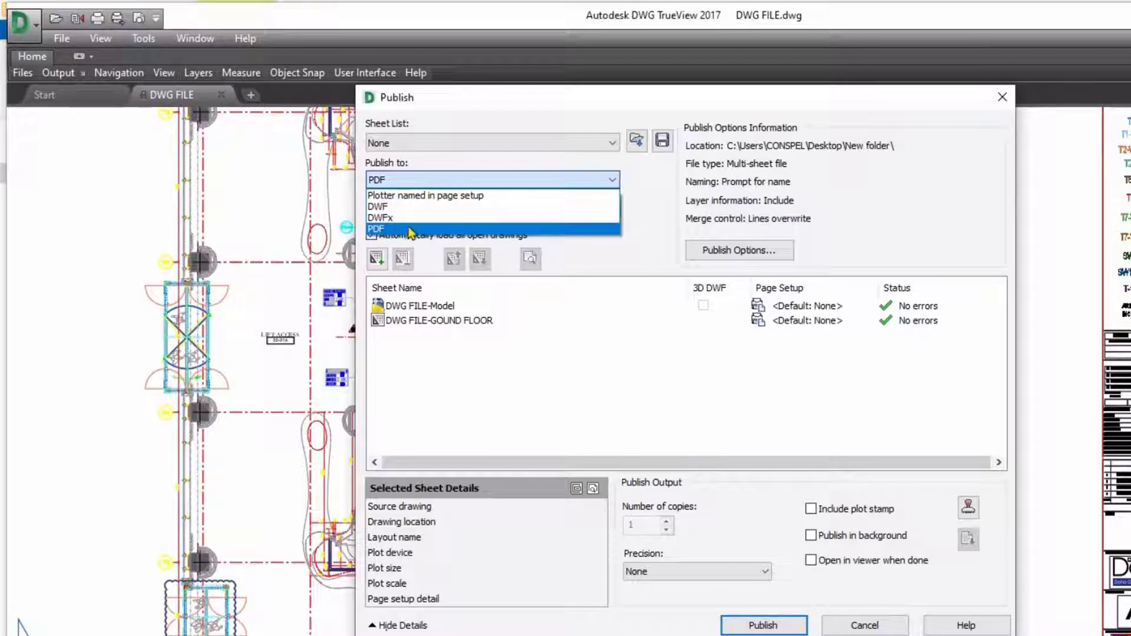
pyautogui.click(384, 230)
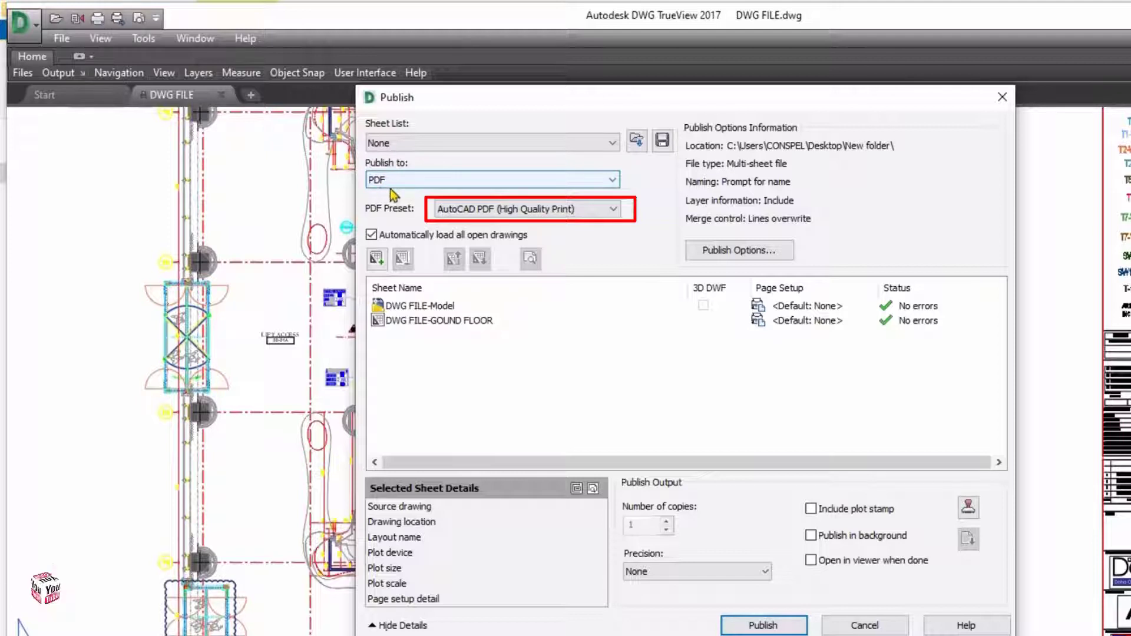
pyautogui.click(580, 210)
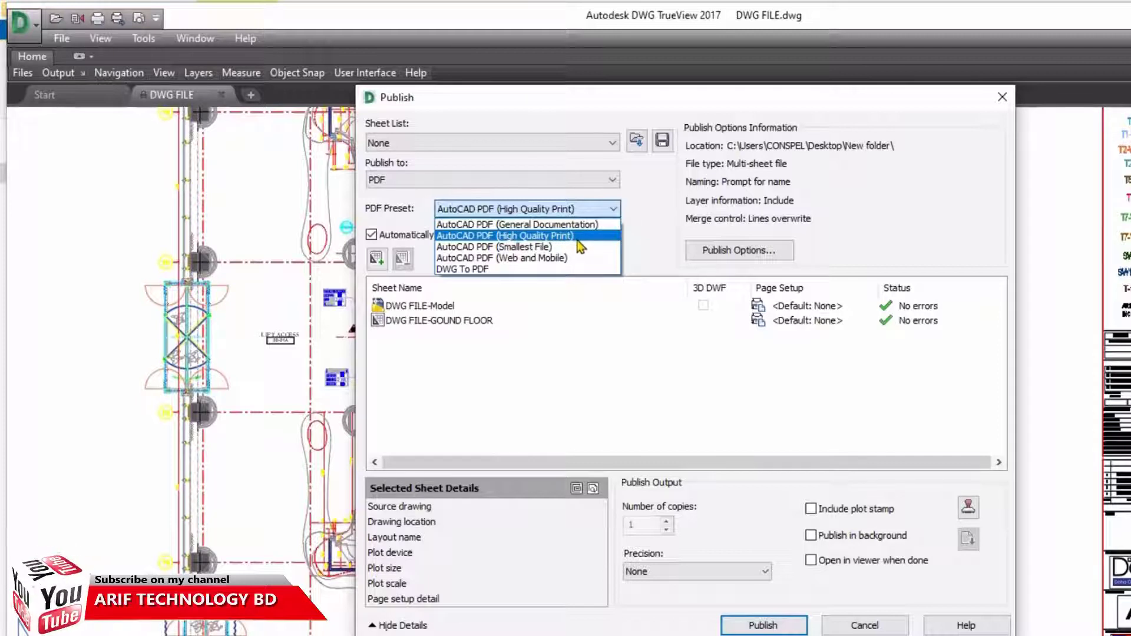
pyautogui.click(583, 237)
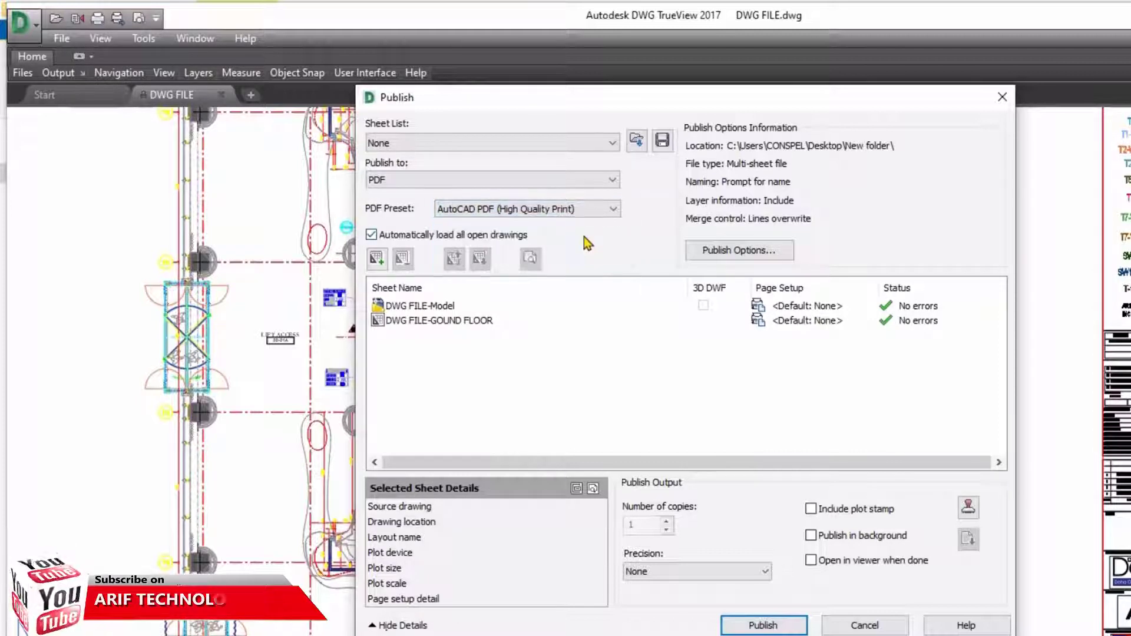
# Set the Publish Options output location to Desktop > New folder.
pyautogui.click(747, 249)
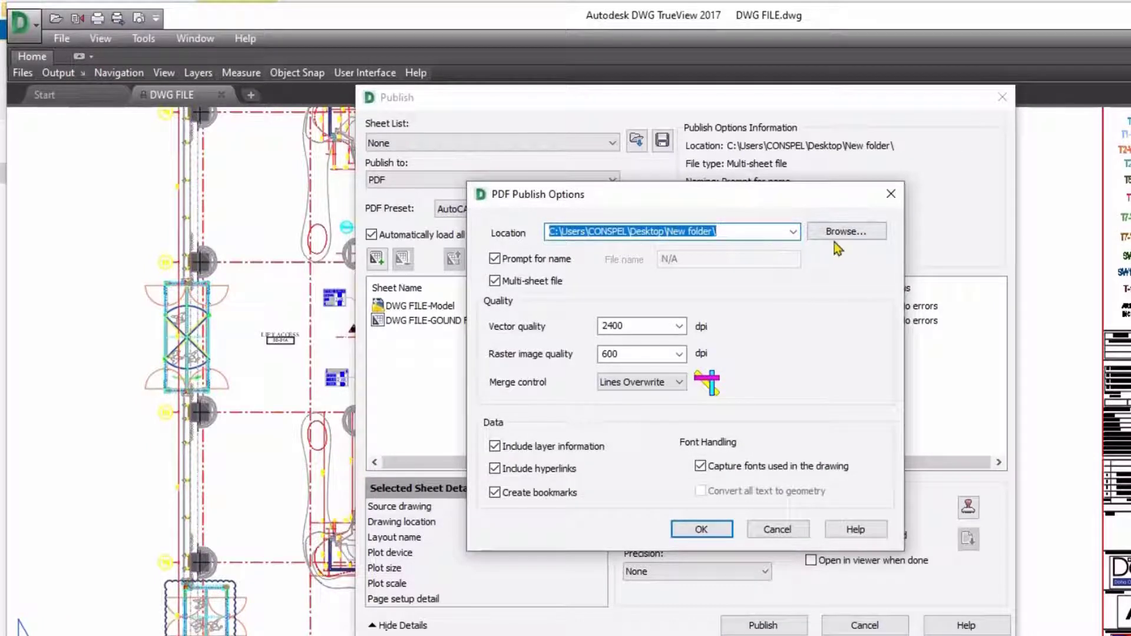
pyautogui.click(869, 234)
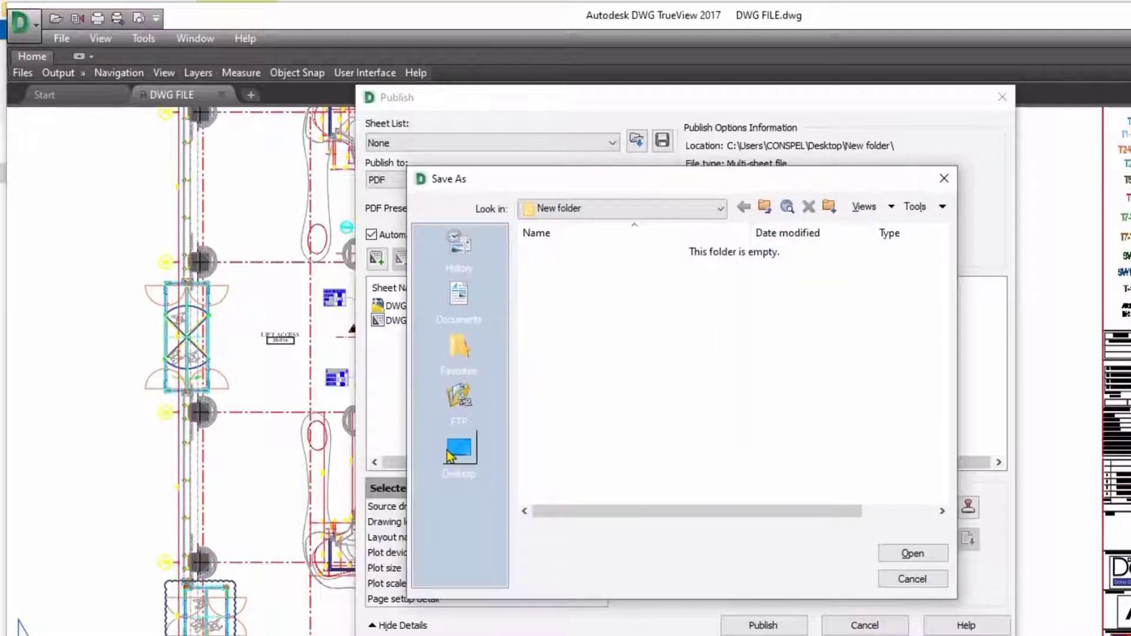
pyautogui.click(459, 449)
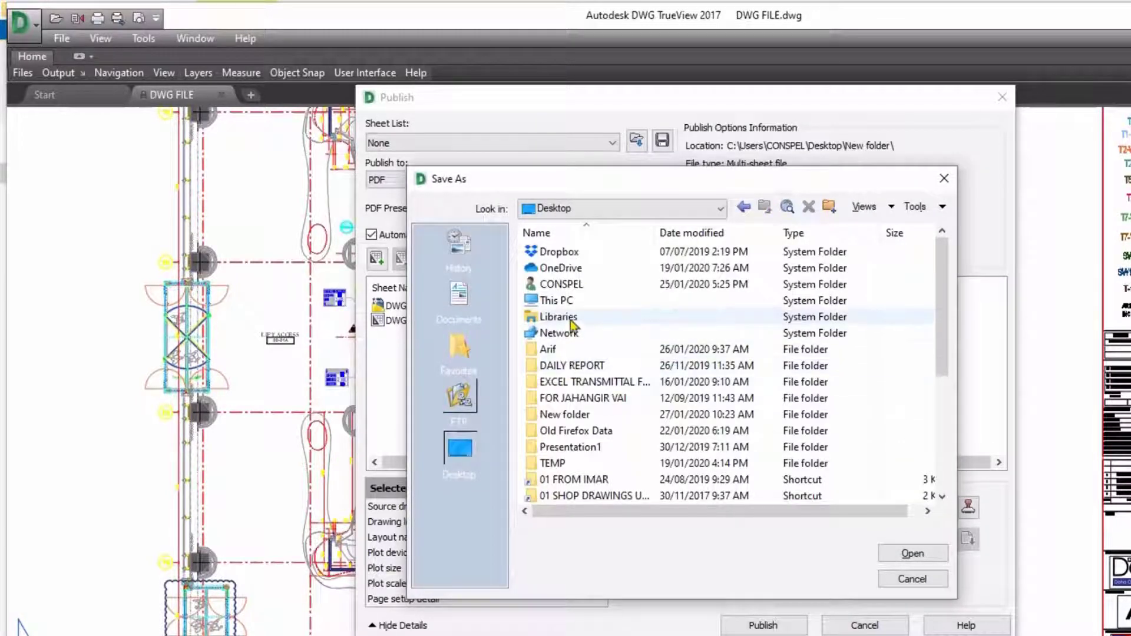
pyautogui.doubleClick(558, 416)
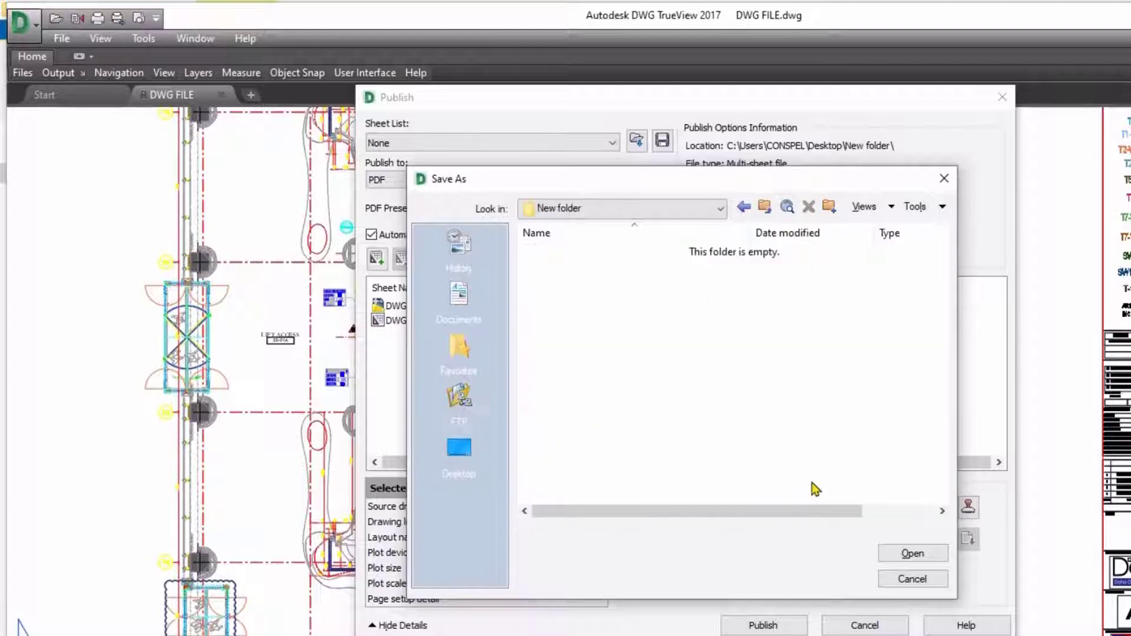
pyautogui.click(912, 555)
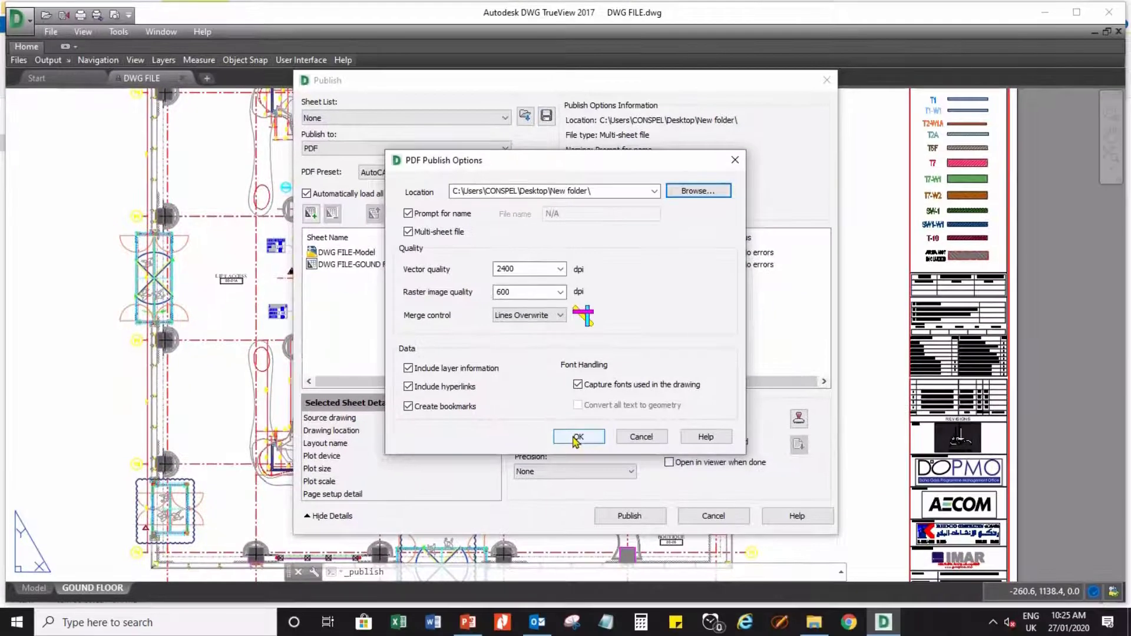
pyautogui.click(576, 439)
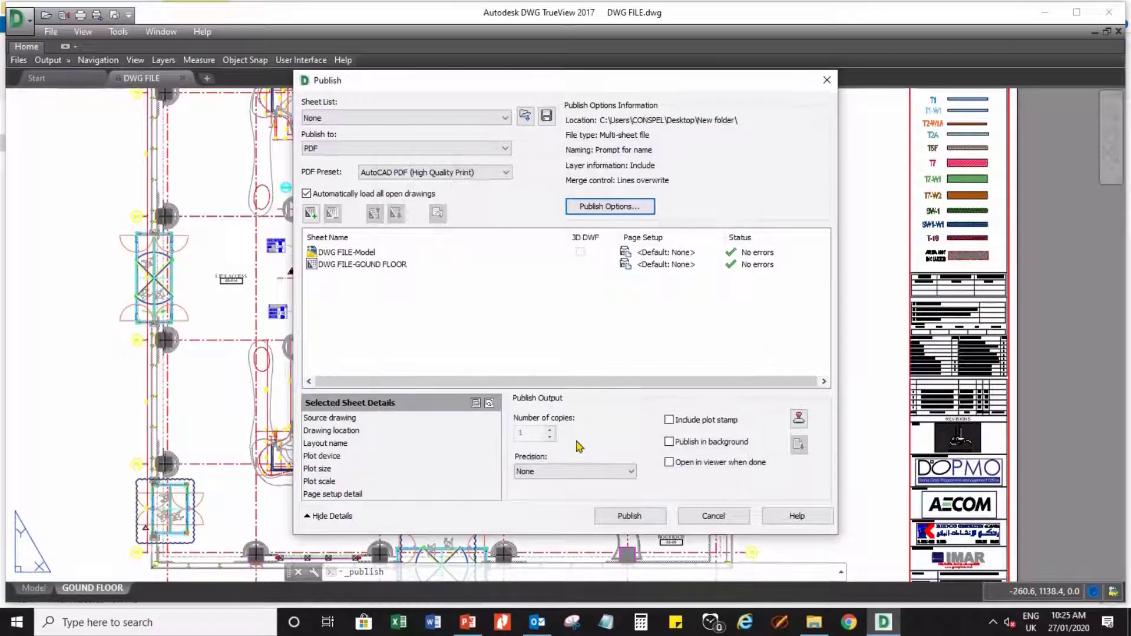
# Publish both sheets, keeping the output file name DWG FILE.pdf.
pyautogui.click(660, 518)
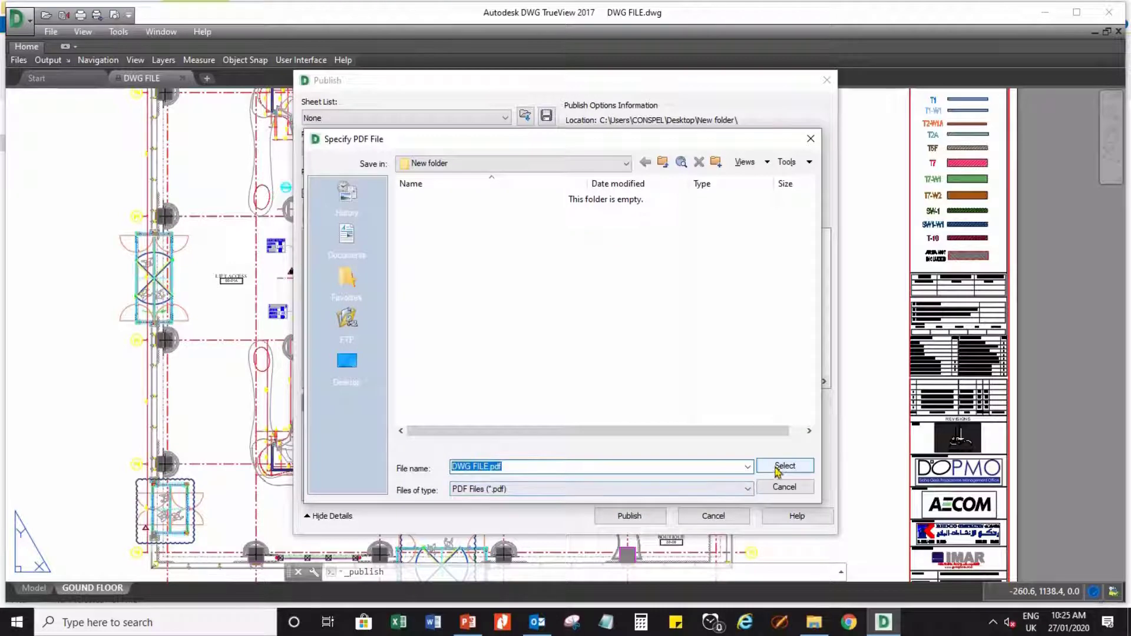
pyautogui.click(784, 466)
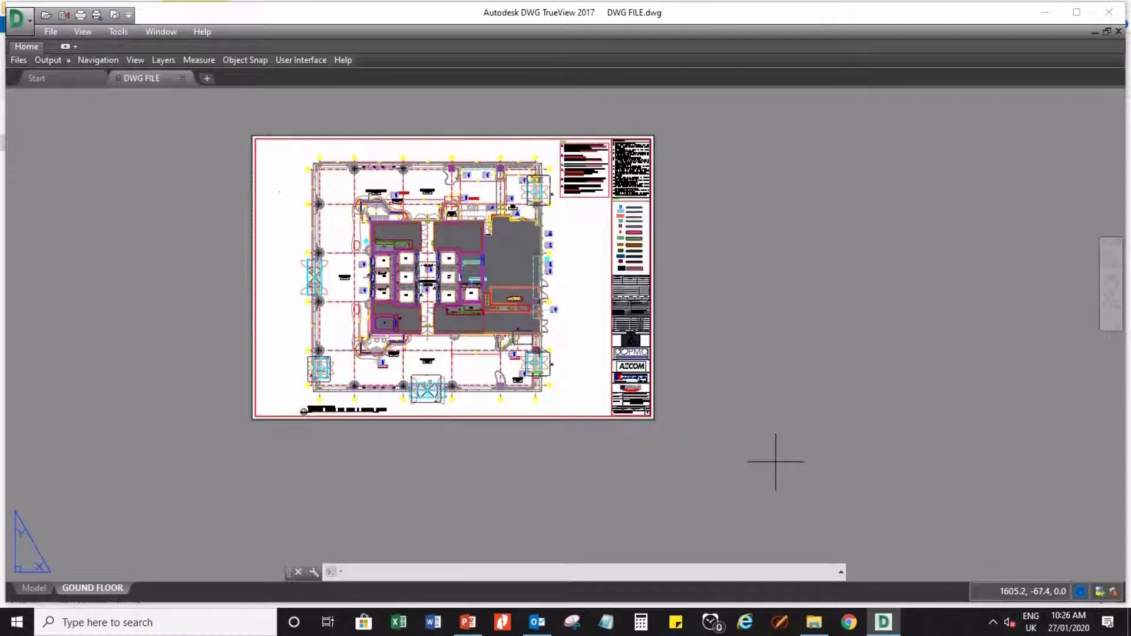
# Open DWG FILE.pdf from the New folder with Adobe Acrobat Reader DC.
pyautogui.click(824, 627)
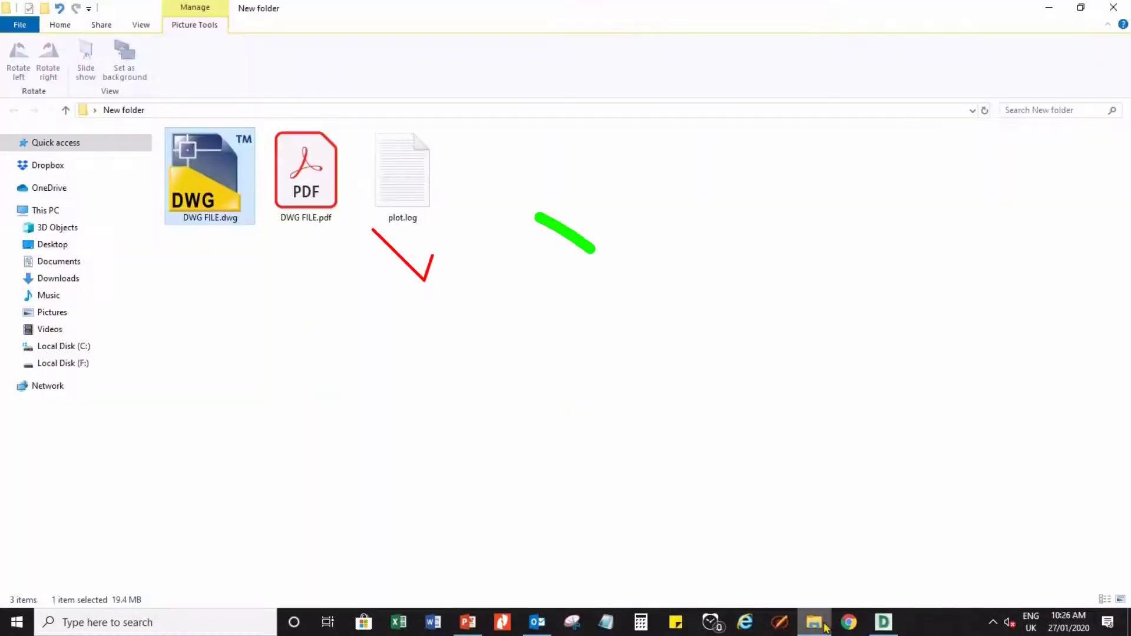
pyautogui.rightClick(315, 183)
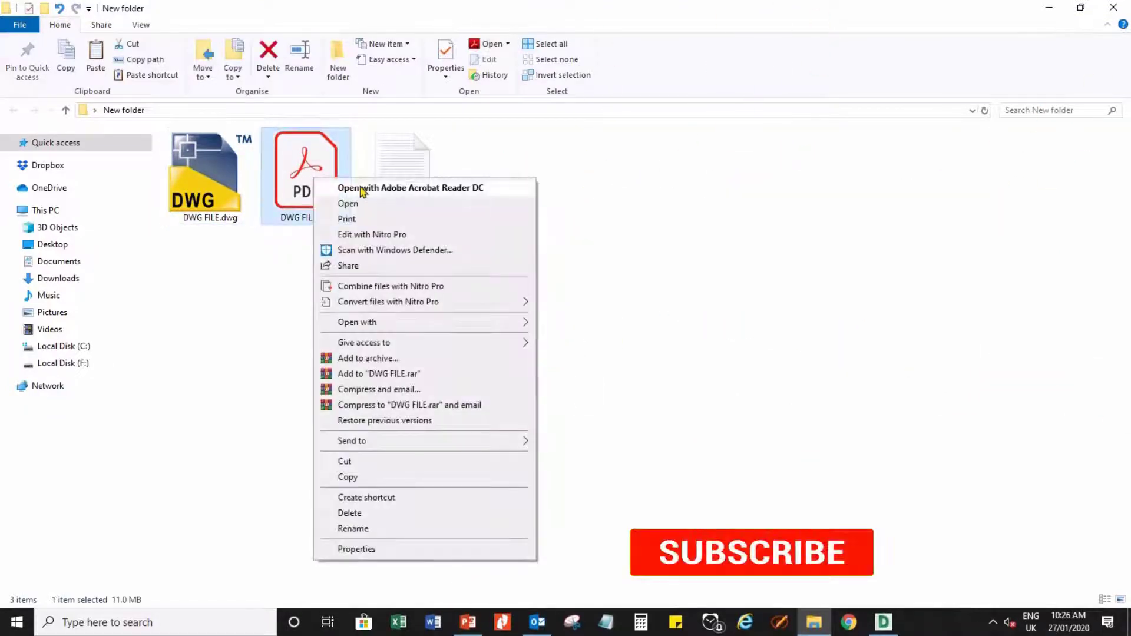
pyautogui.click(377, 189)
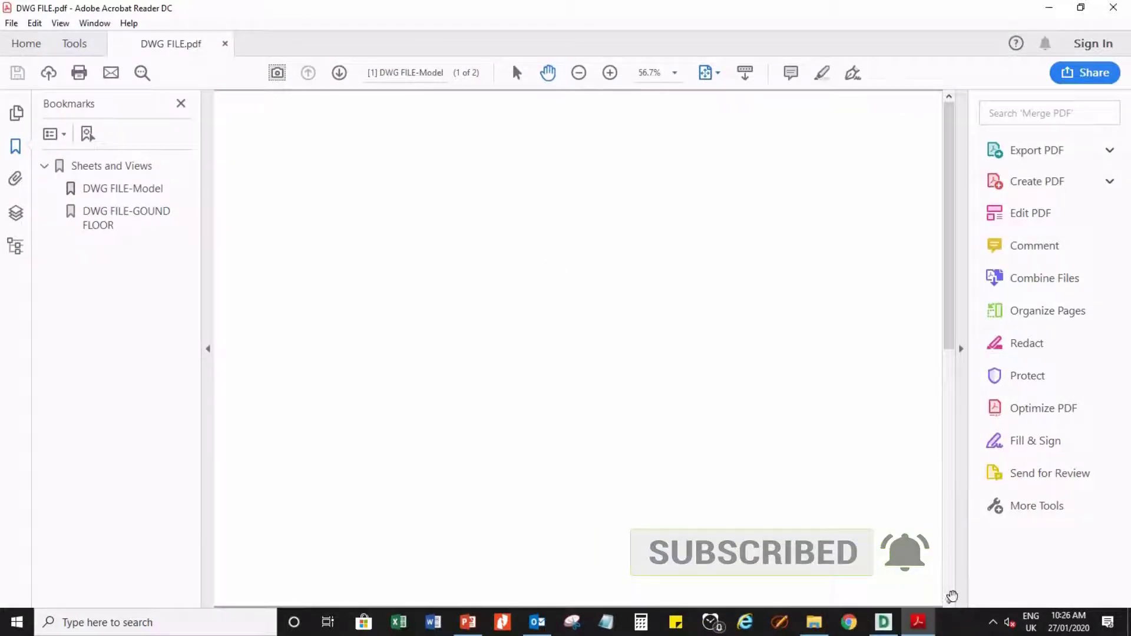
# Scroll to the GOUND FLOOR page and zoom the plan in to 75%.
pyautogui.keyDown('ctrl'); pyautogui.scroll(-4, 900, 467); pyautogui.keyUp('ctrl')
pyautogui.scroll(-3, 900, 468)
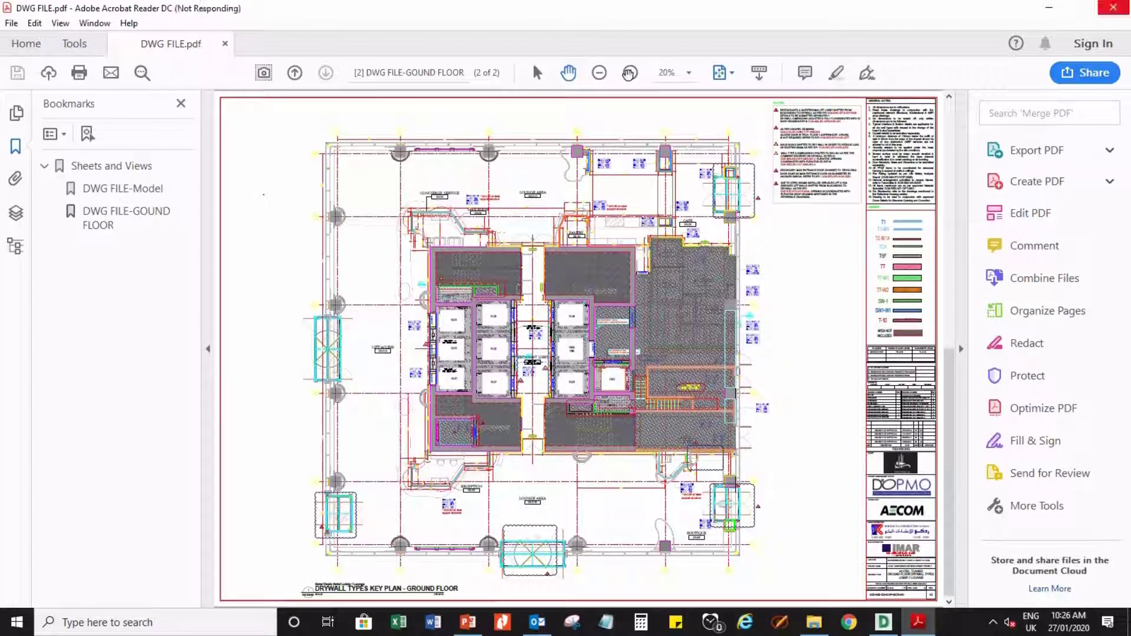
pyautogui.click(629, 73)
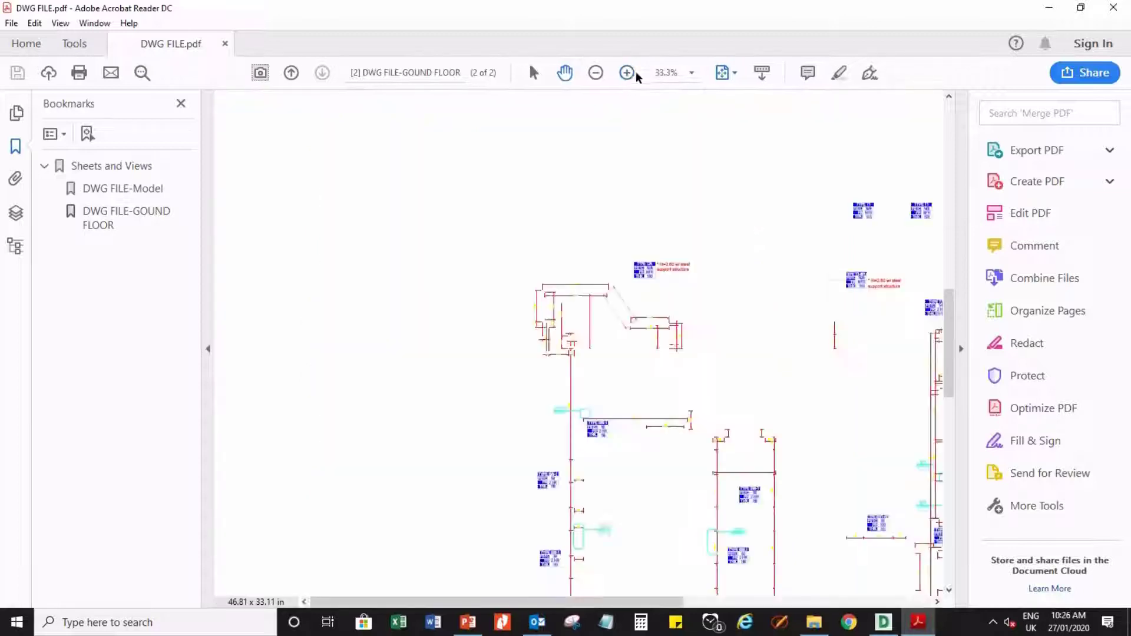
pyautogui.click(629, 73)
pyautogui.click(629, 73)
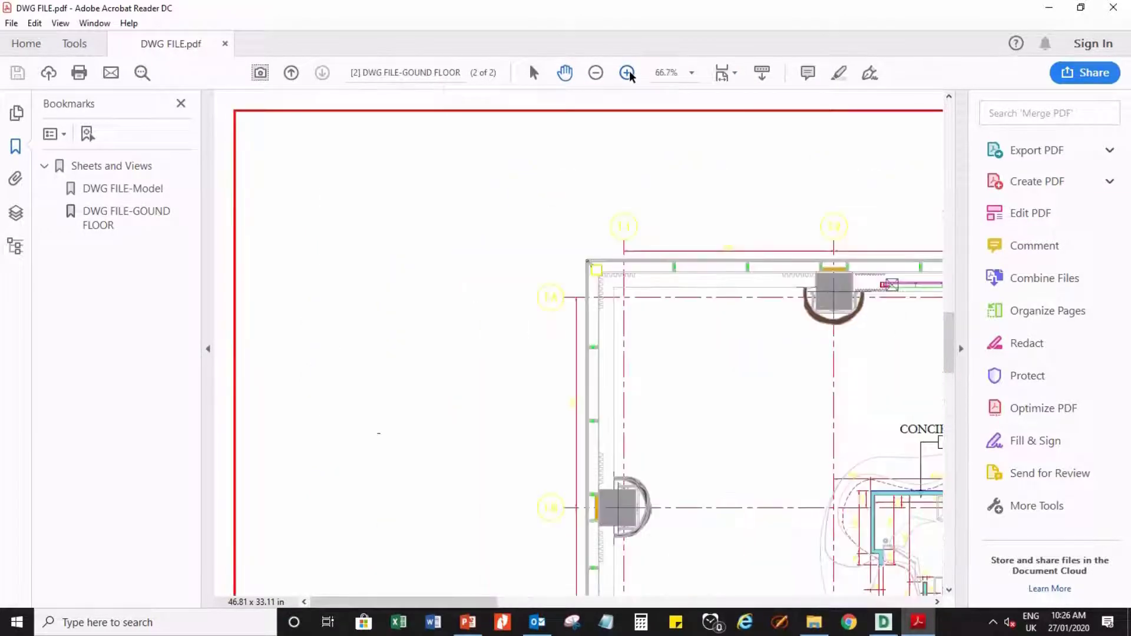
# Pan to the CONCIERGE SERVICE 00-03 label and magnify it to 300%.
pyautogui.moveTo(749, 423)
pyautogui.mouseDown()
pyautogui.moveTo(589, 361)
pyautogui.moveTo(519, 353)
pyautogui.mouseUp()
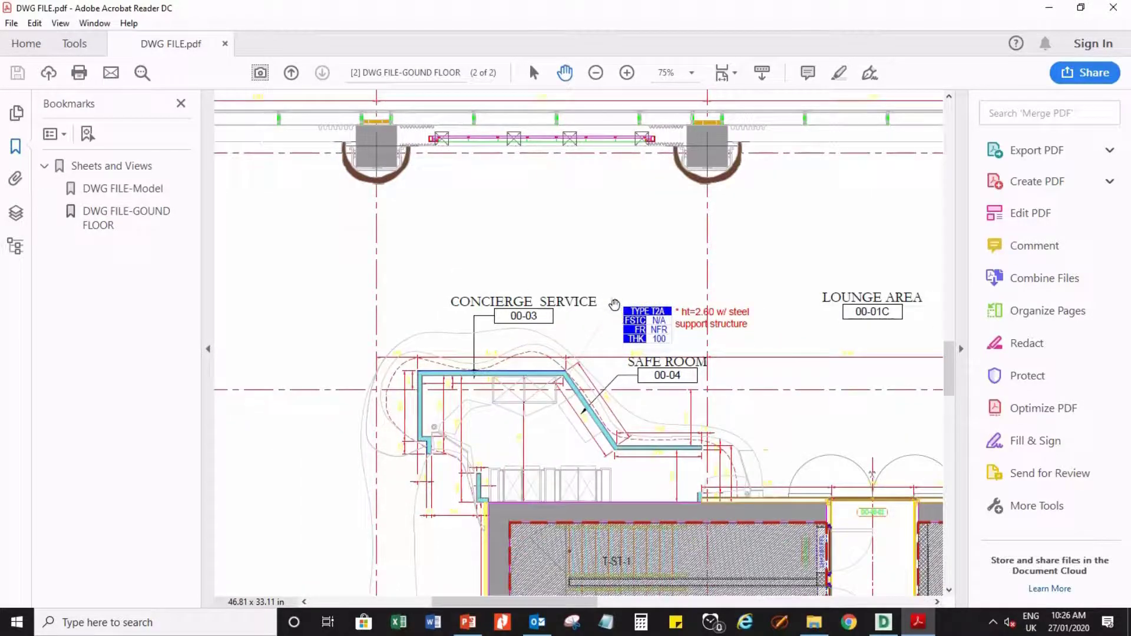
pyautogui.click(627, 73)
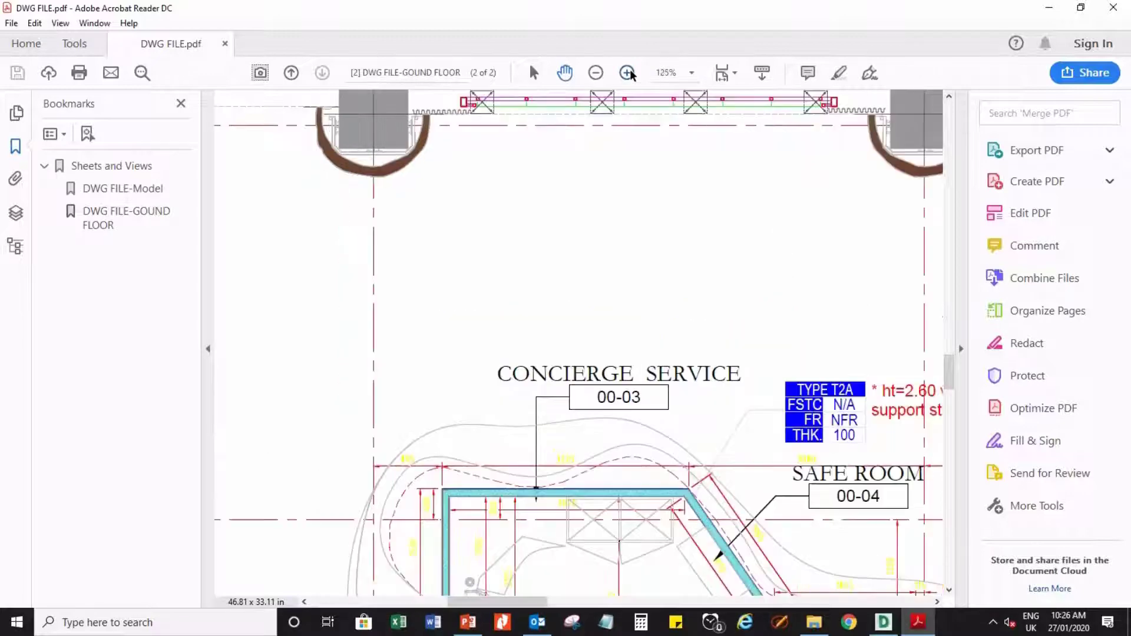
pyautogui.click(628, 73)
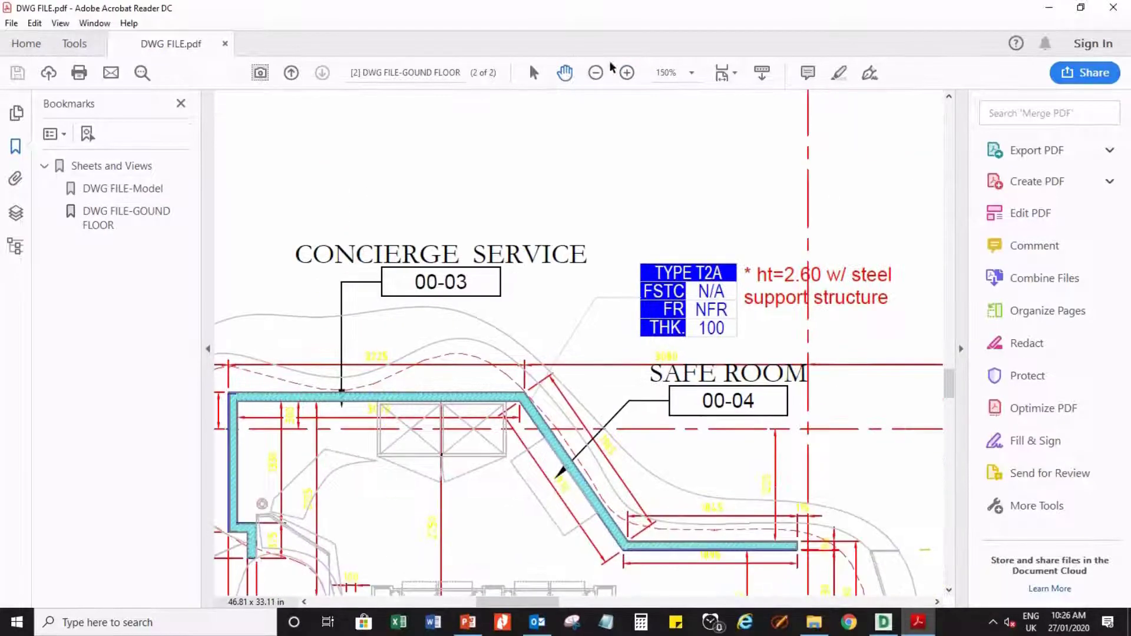
pyautogui.keyDown('ctrl'); pyautogui.scroll(1, 649, 323); pyautogui.keyUp('ctrl')
pyautogui.keyDown('ctrl'); pyautogui.scroll(2, 649, 323); pyautogui.keyUp('ctrl')
pyautogui.scroll(-2, 651, 233)
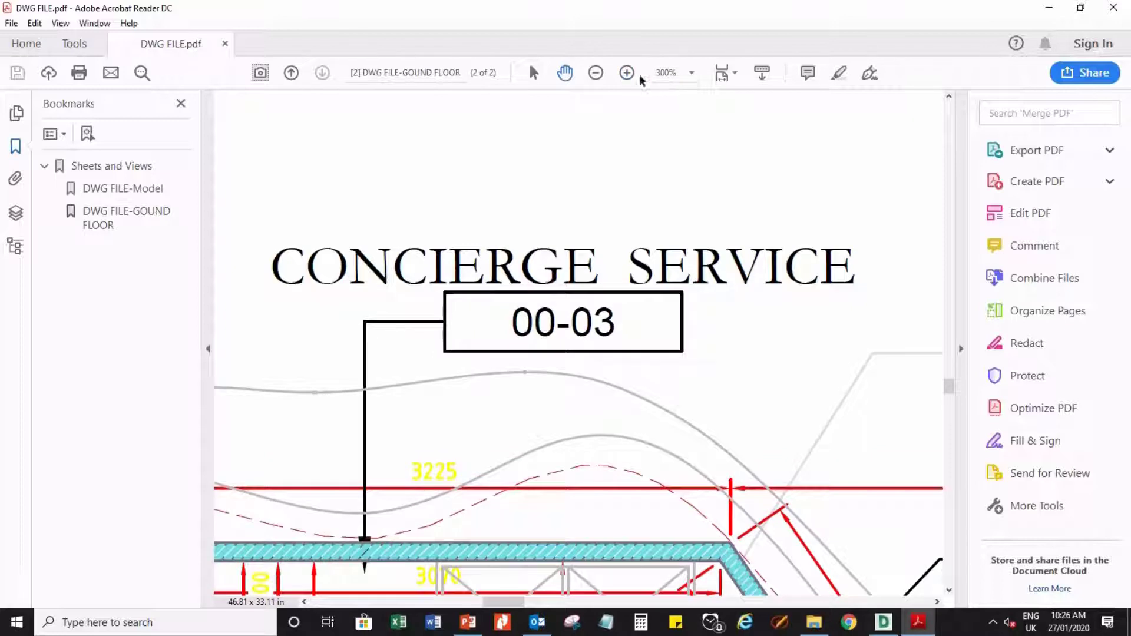
# Jump to 6400% magnification and centre on the 3 of 00-03.
pyautogui.click(694, 76)
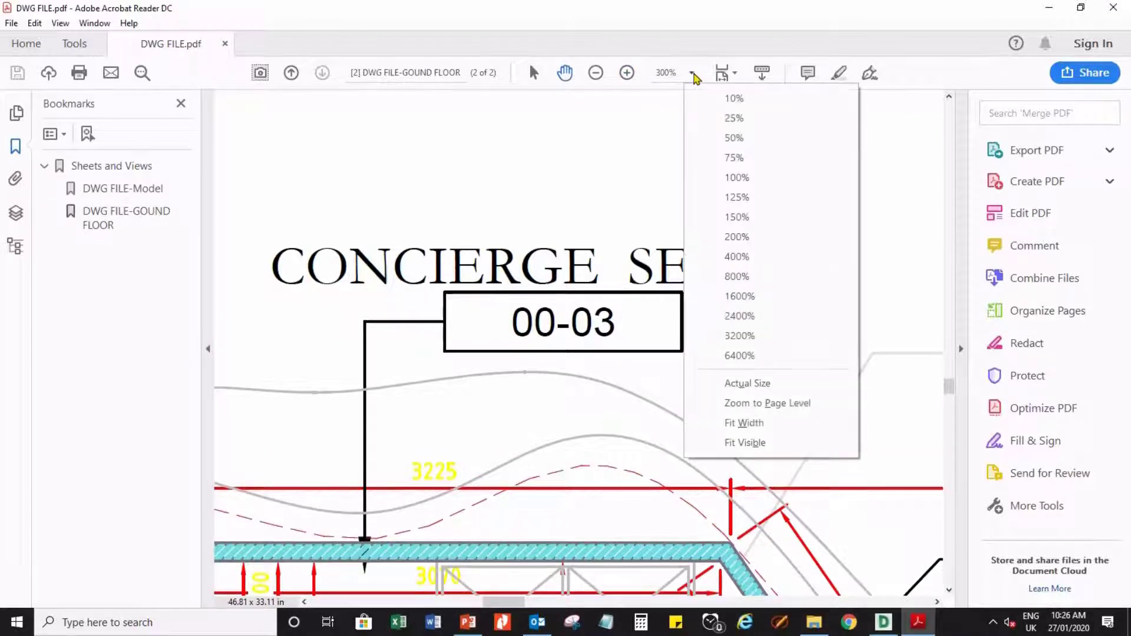
pyautogui.click(749, 356)
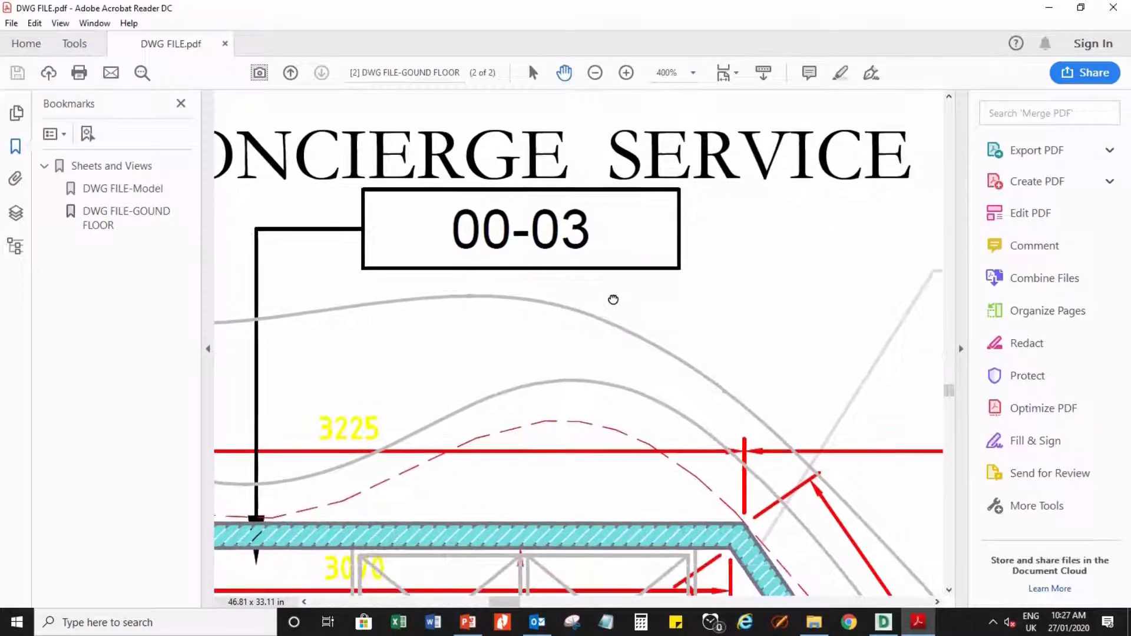
pyautogui.keyDown('ctrl'); pyautogui.scroll(3, 613, 384); pyautogui.keyUp('ctrl')
pyautogui.keyDown('ctrl'); pyautogui.scroll(1, 613, 384); pyautogui.keyUp('ctrl')
pyautogui.keyDown('ctrl'); pyautogui.scroll(1, 653, 370); pyautogui.keyUp('ctrl')
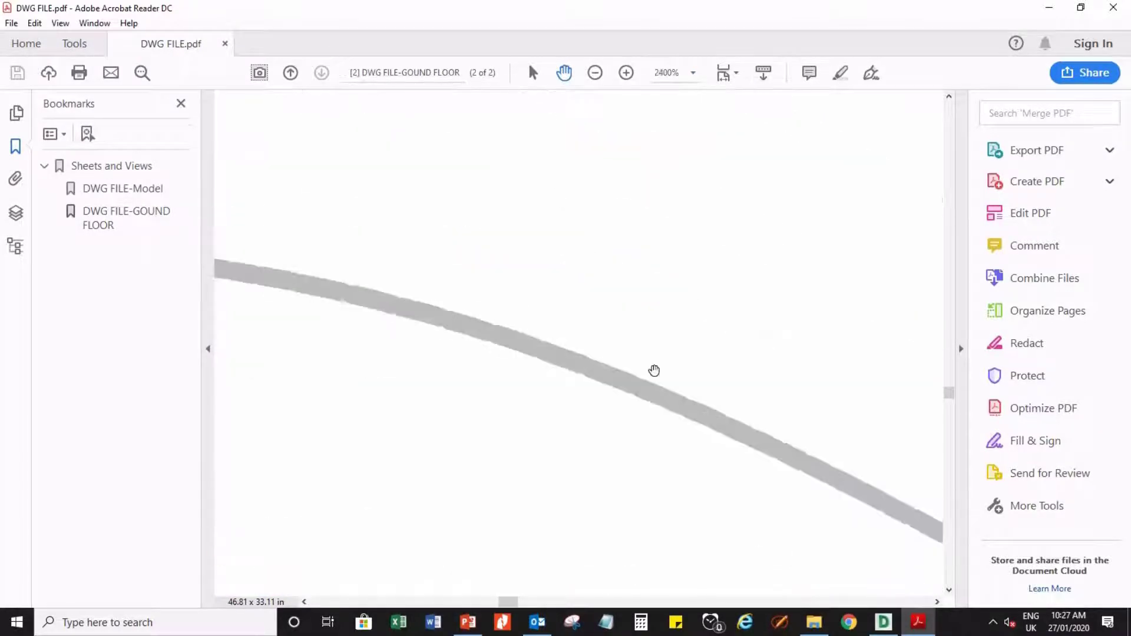
pyautogui.keyDown('ctrl'); pyautogui.scroll(2, 775, 504); pyautogui.keyUp('ctrl')
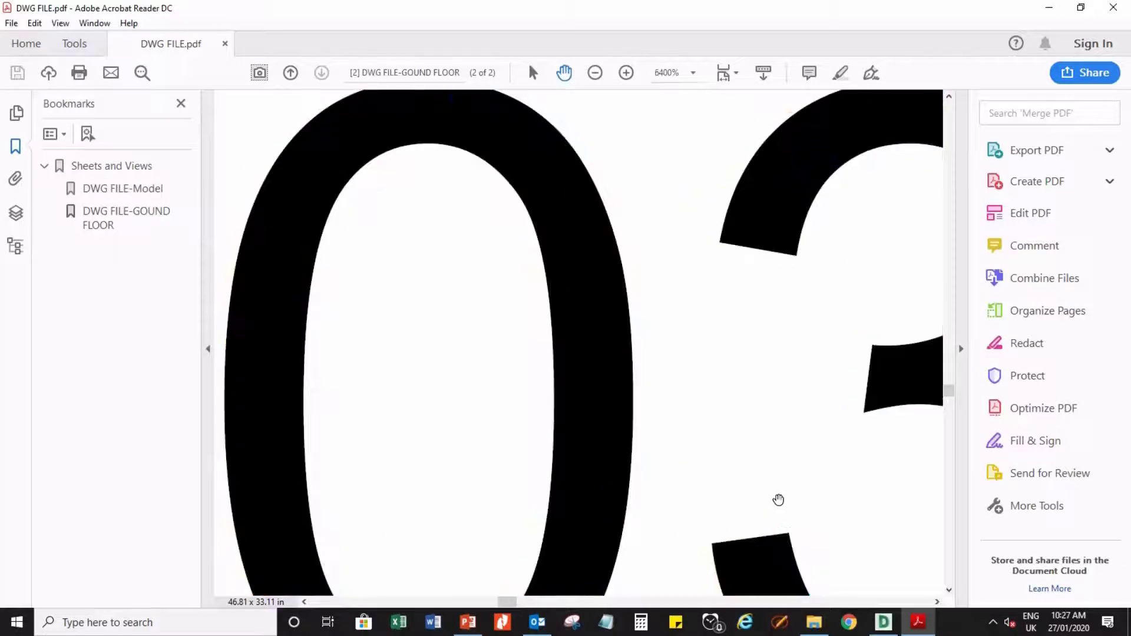
pyautogui.moveTo(778, 499); pyautogui.dragTo(536, 364)
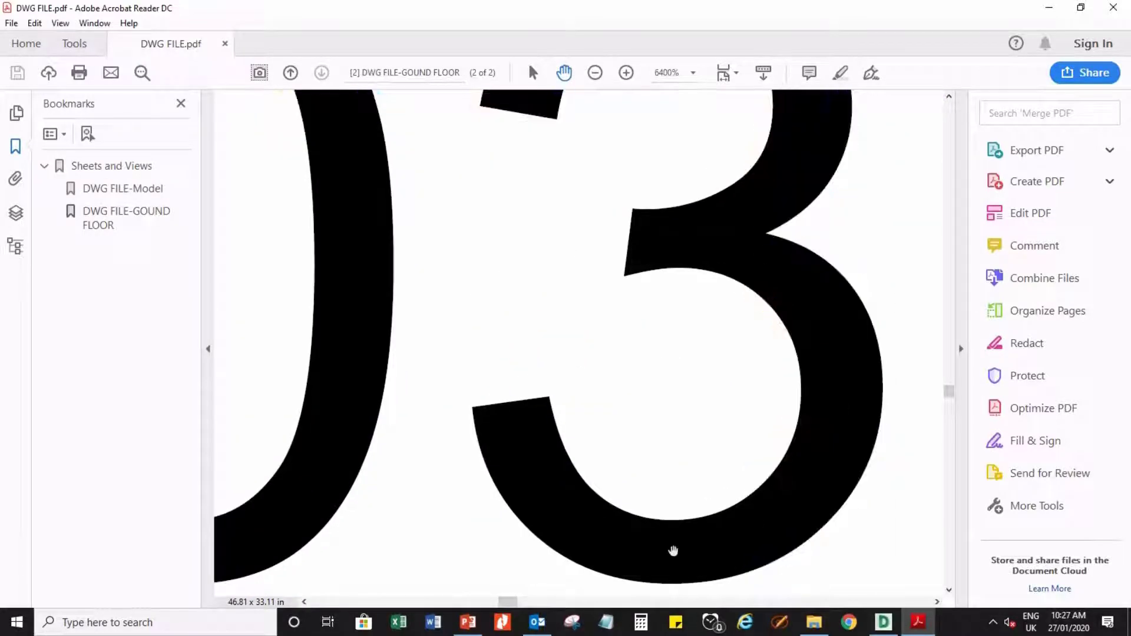
# Zoom back out to 75% and move the view toward the SH-T1 wall tag.
pyautogui.keyDown('ctrl'); pyautogui.scroll(-3, 686, 338); pyautogui.keyUp('ctrl')
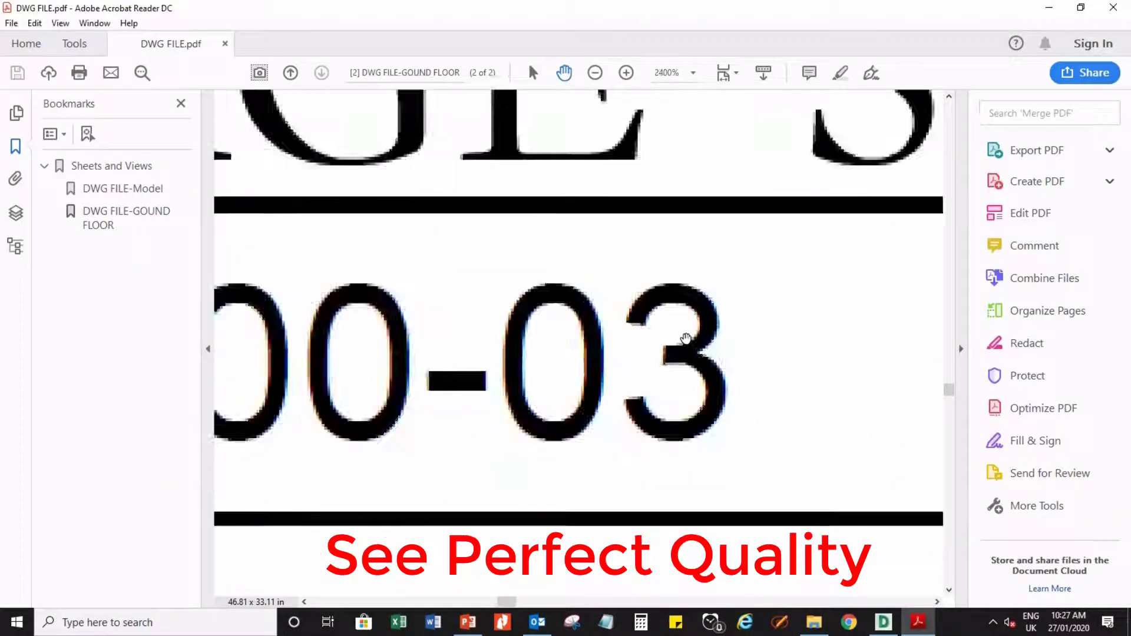
pyautogui.keyDown('ctrl'); pyautogui.scroll(-3, 686, 338); pyautogui.keyUp('ctrl')
pyautogui.keyDown('ctrl'); pyautogui.scroll(-2, 683, 342); pyautogui.keyUp('ctrl')
pyautogui.keyDown('ctrl'); pyautogui.scroll(-2, 683, 341); pyautogui.keyUp('ctrl')
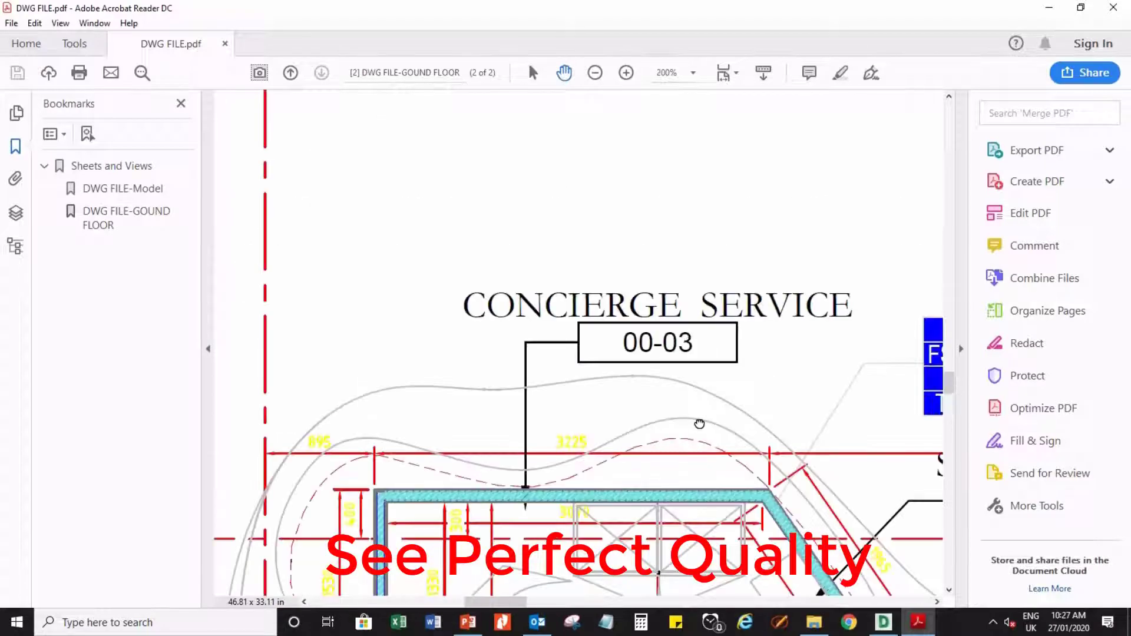
pyautogui.keyDown('ctrl'); pyautogui.scroll(-1, 699, 424); pyautogui.keyUp('ctrl')
pyautogui.scroll(-2, 654, 353)
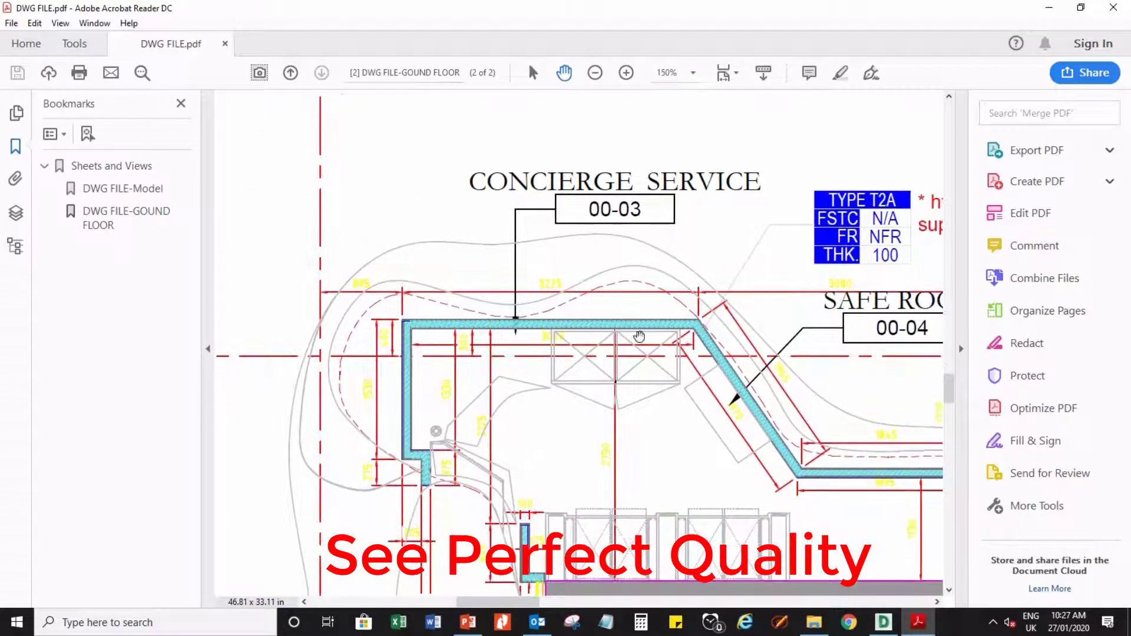
pyautogui.keyDown('ctrl'); pyautogui.scroll(-2, 654, 359); pyautogui.keyUp('ctrl')
pyautogui.keyDown('ctrl'); pyautogui.scroll(-1, 663, 377); pyautogui.keyUp('ctrl')
pyautogui.scroll(-2, 618, 372)
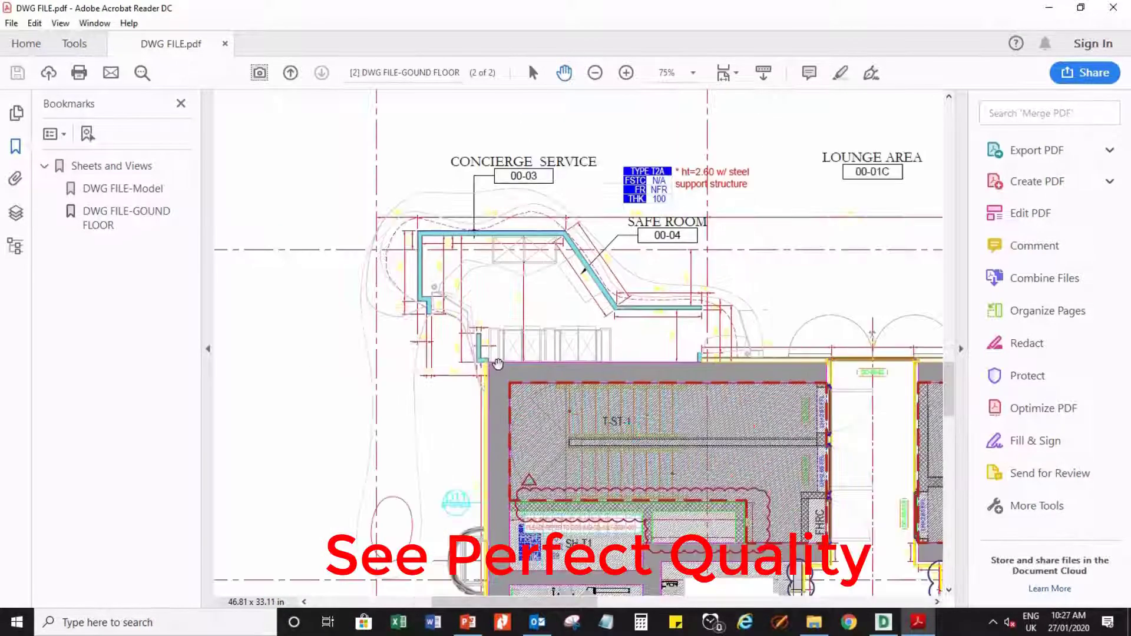
pyautogui.scroll(-2, 625, 389)
pyautogui.hscroll(2, 613, 365)
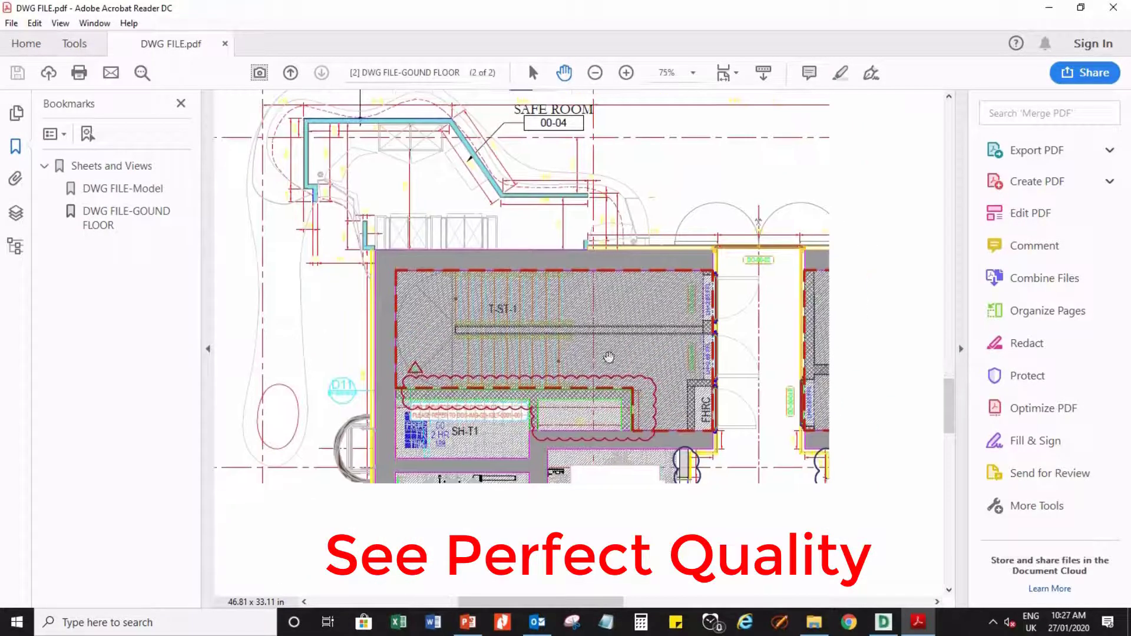
pyautogui.scroll(-2, 545, 353)
pyautogui.hscroll(-2, 544, 353)
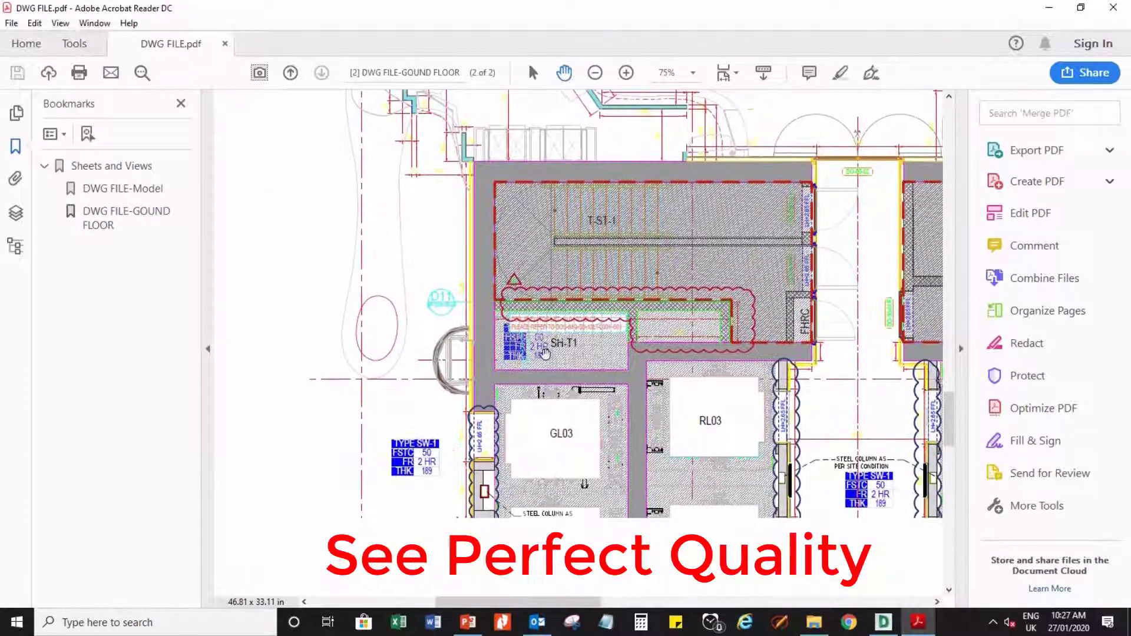
# Zoom in to 6400% on the blue 50 rating beside SH-T1.
pyautogui.keyDown('ctrl'); pyautogui.scroll(1, 545, 353); pyautogui.keyUp('ctrl')
pyautogui.keyDown('ctrl'); pyautogui.scroll(1, 545, 354); pyautogui.keyUp('ctrl')
pyautogui.keyDown('ctrl'); pyautogui.scroll(1, 545, 353); pyautogui.keyUp('ctrl')
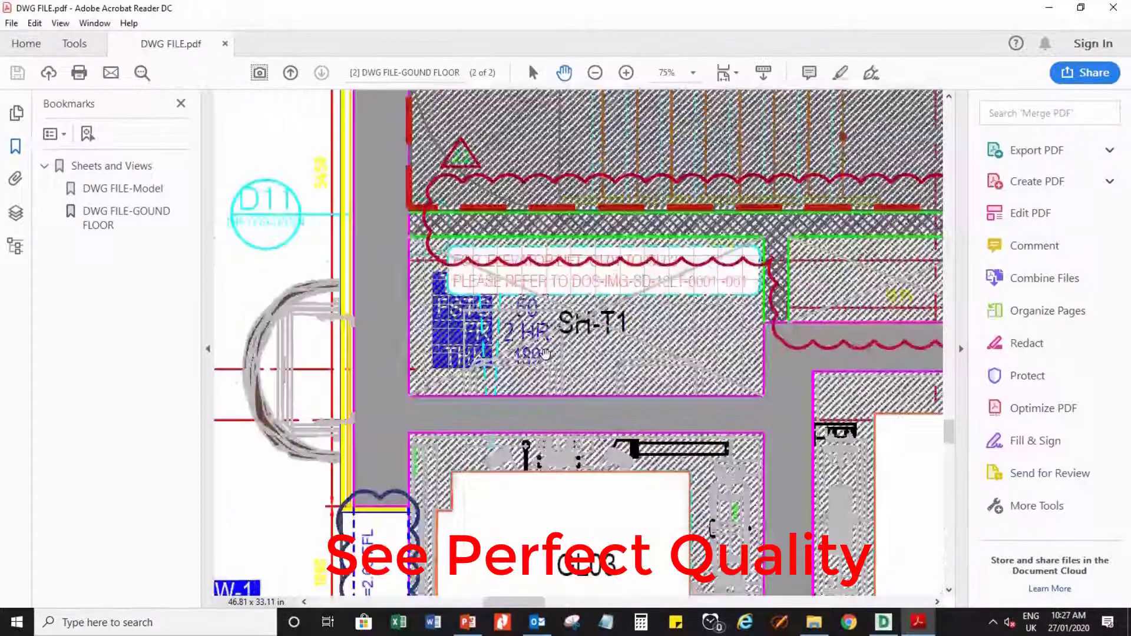
pyautogui.keyDown('ctrl'); pyautogui.scroll(1, 545, 354); pyautogui.keyUp('ctrl')
pyautogui.keyDown('ctrl'); pyautogui.scroll(1, 568, 348); pyautogui.keyUp('ctrl')
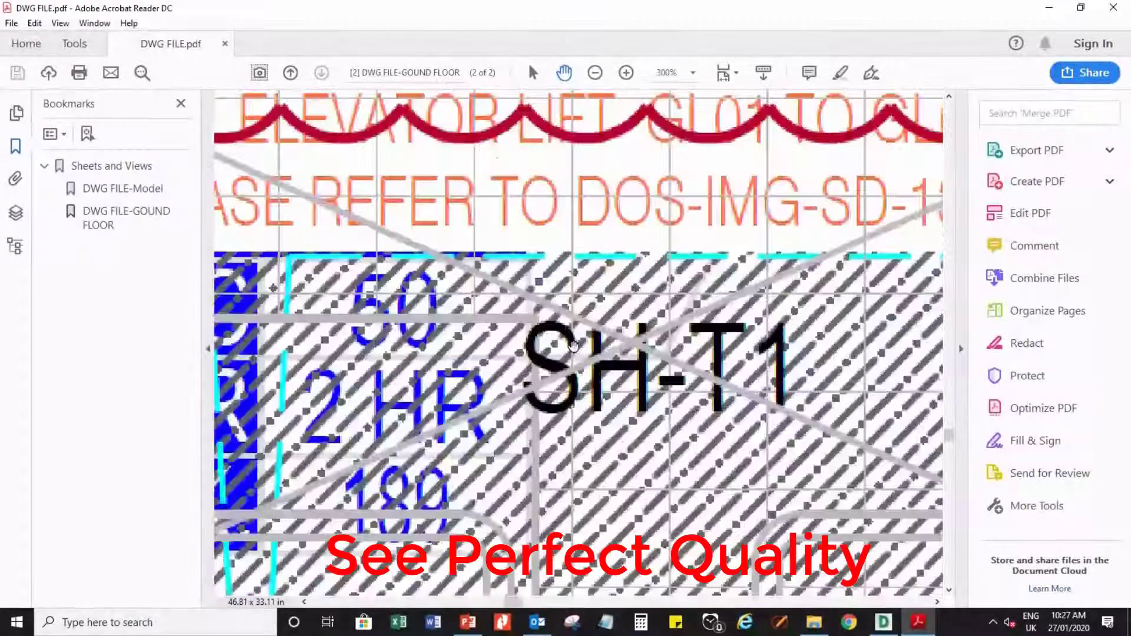
pyautogui.keyDown('ctrl'); pyautogui.scroll(4, 570, 365); pyautogui.keyUp('ctrl')
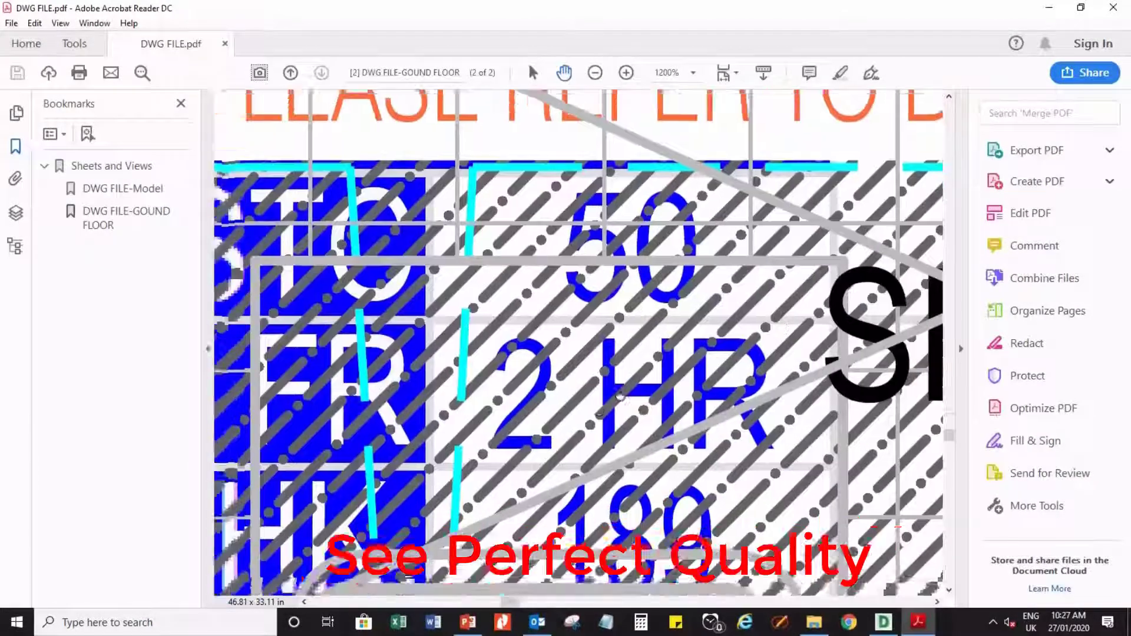
pyautogui.scroll(3, 567, 409)
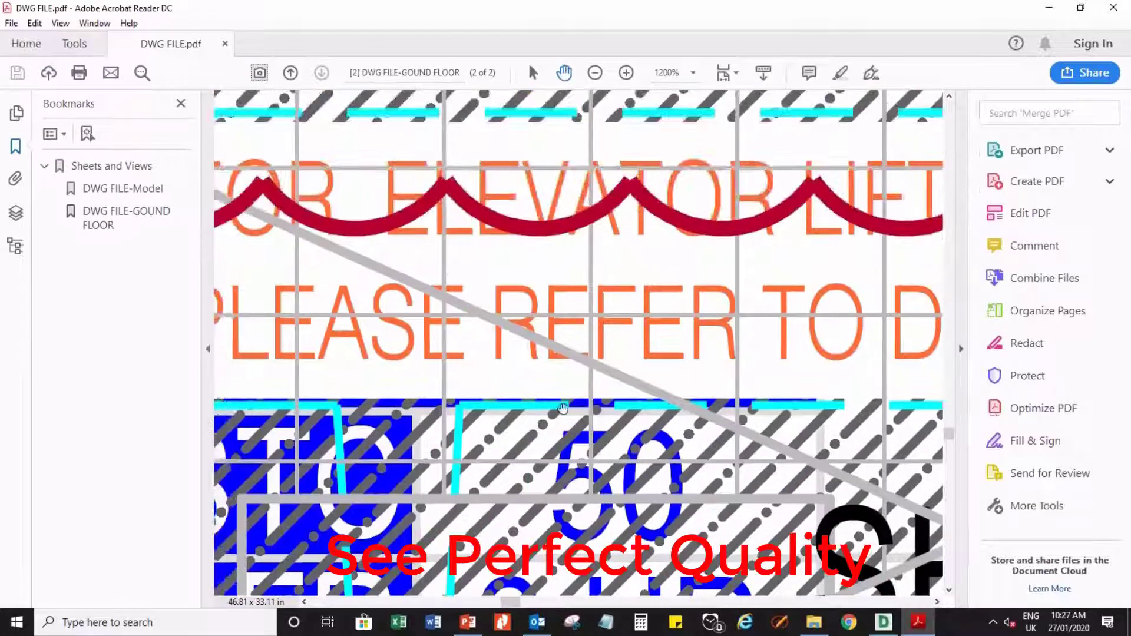
pyautogui.keyDown('ctrl'); pyautogui.scroll(3, 561, 409); pyautogui.keyUp('ctrl')
pyautogui.keyDown('ctrl'); pyautogui.scroll(1, 561, 407); pyautogui.keyUp('ctrl')
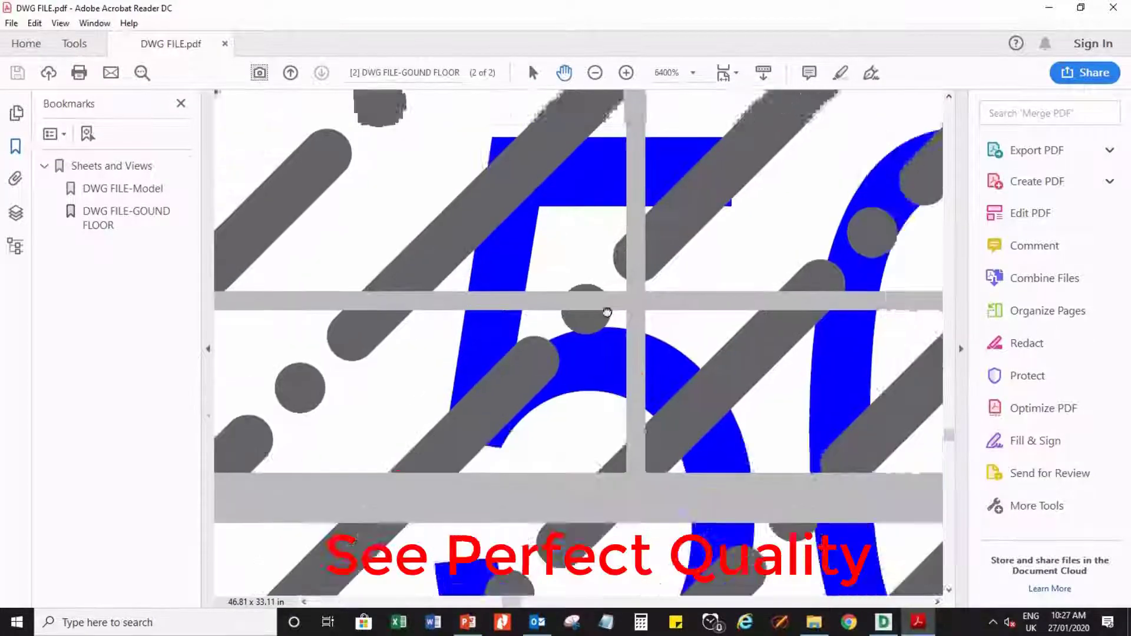